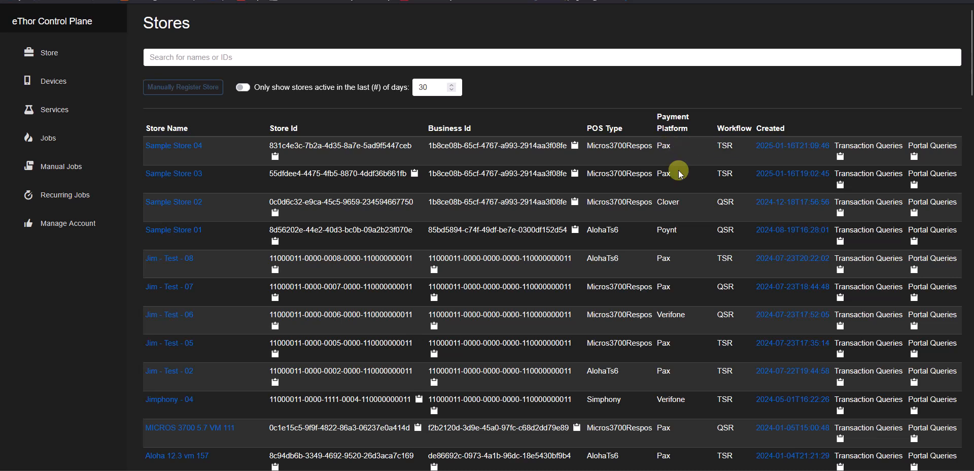
Step: Open the Jimphony - 03 store from the store list and view its tender mappings
scroll(228, 336, down, 4)
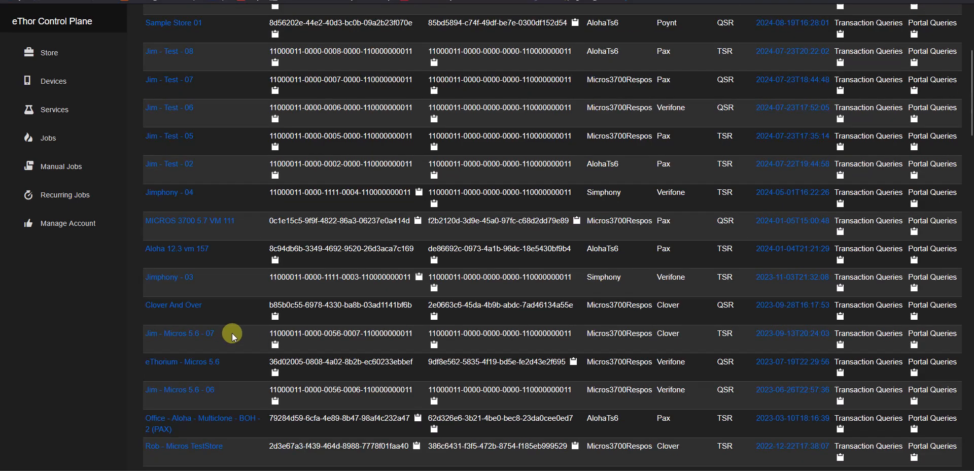
scroll(232, 333, down, 3)
scroll(233, 333, up, 4)
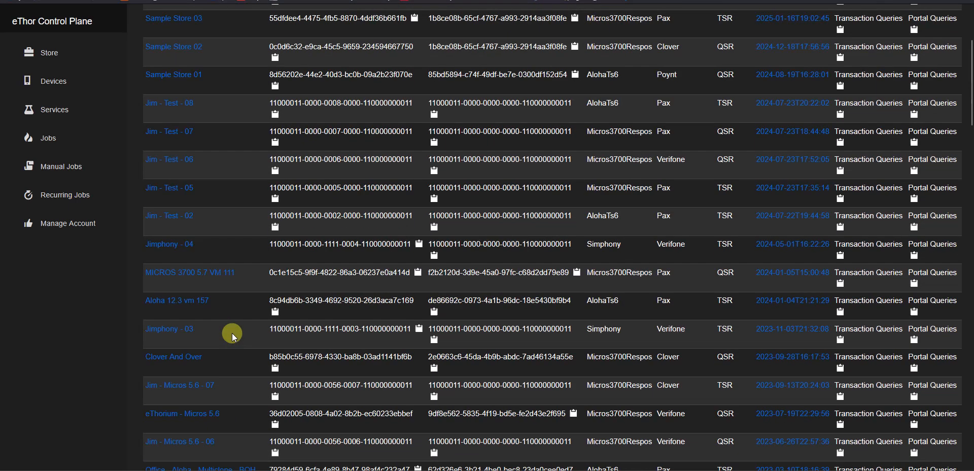
click(178, 328)
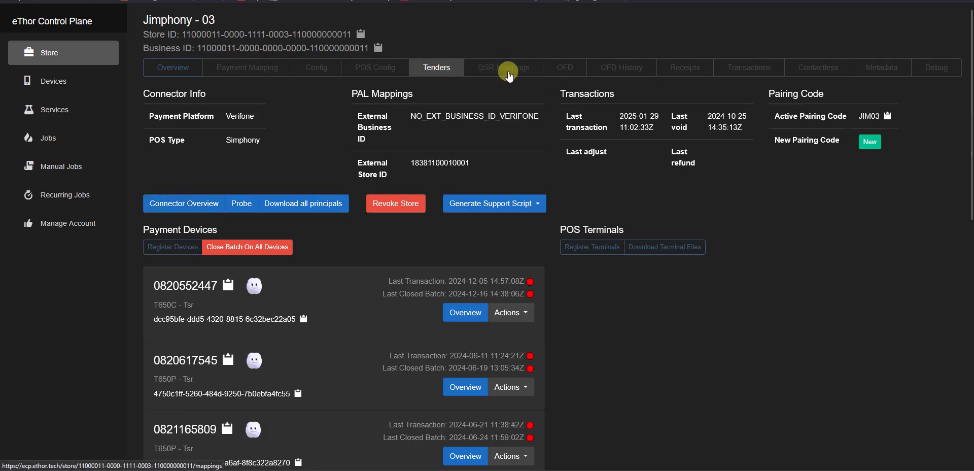
click(429, 73)
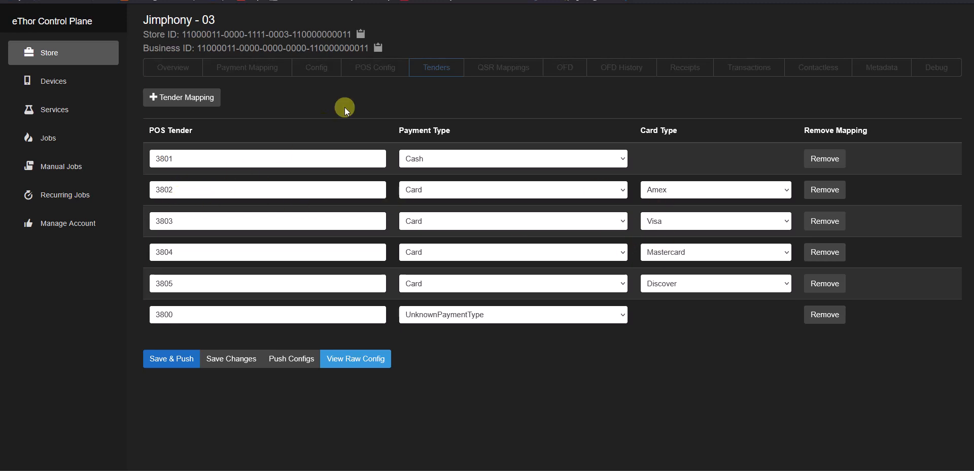
Step: Load the store's transactions by date and examine the newest cash transaction's date, amount and tip
click(172, 67)
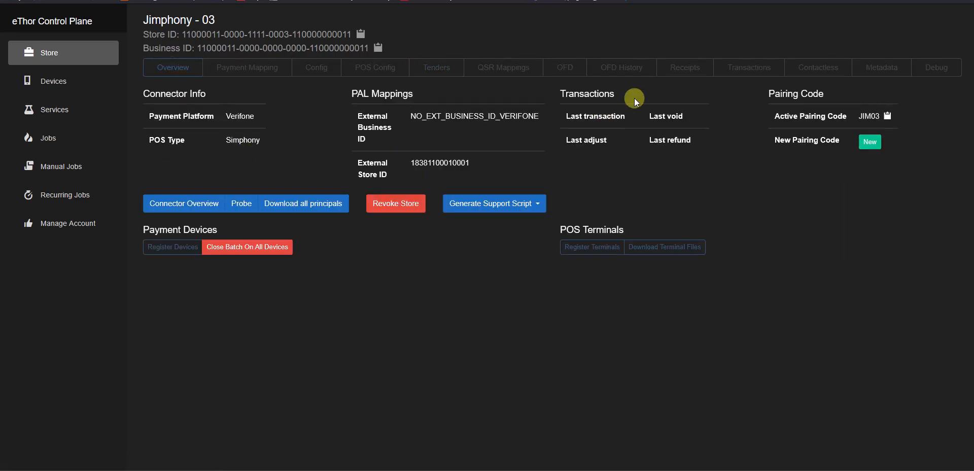
click(738, 69)
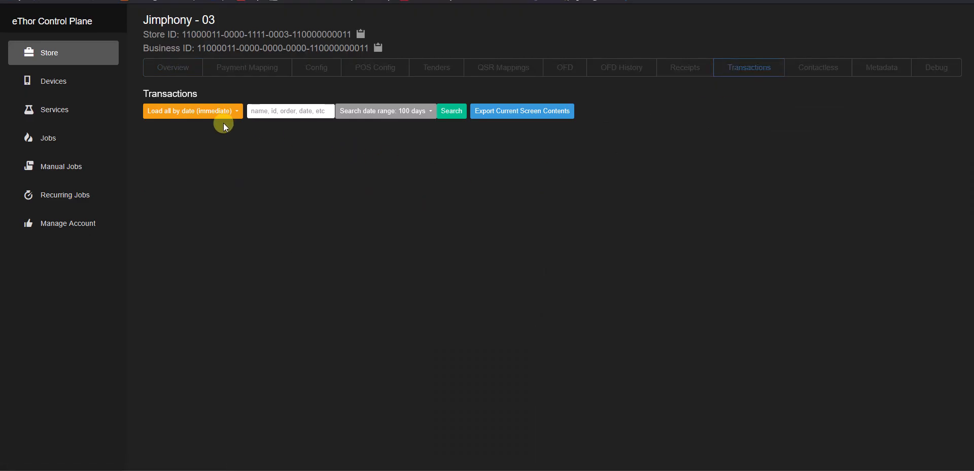
click(214, 113)
click(205, 208)
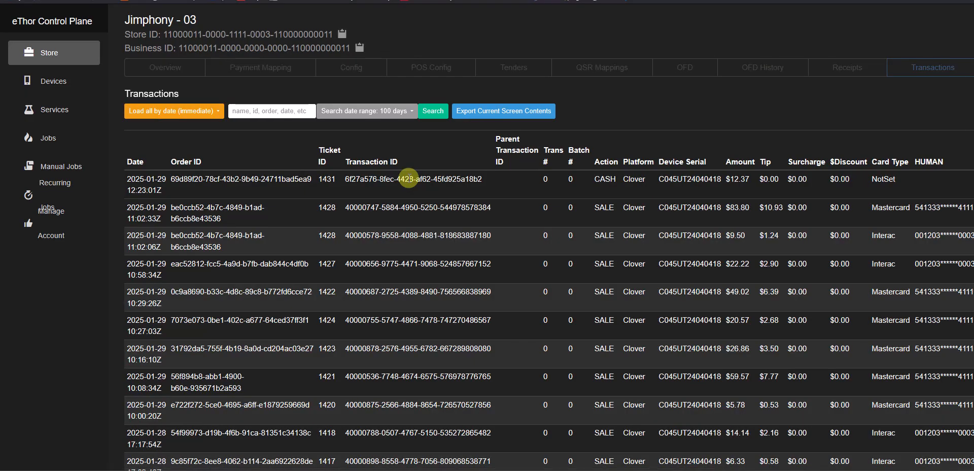
mouse_move(147, 179)
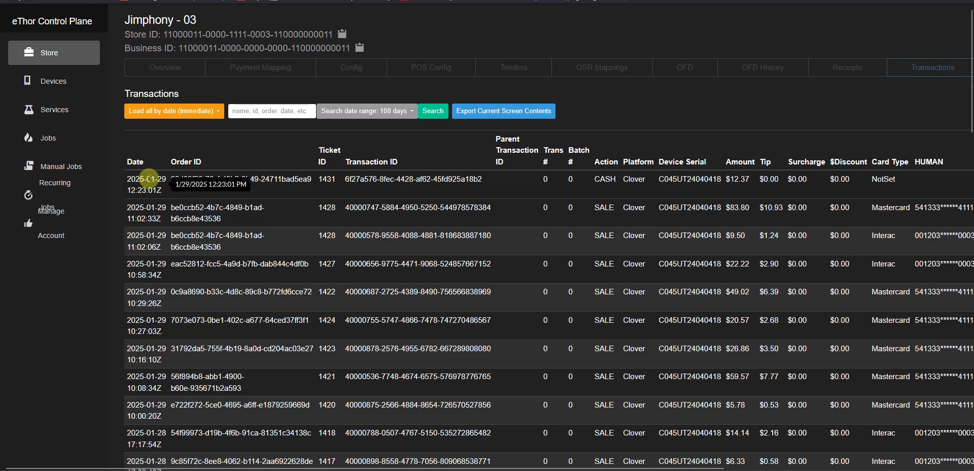
drag(768, 178, 735, 179)
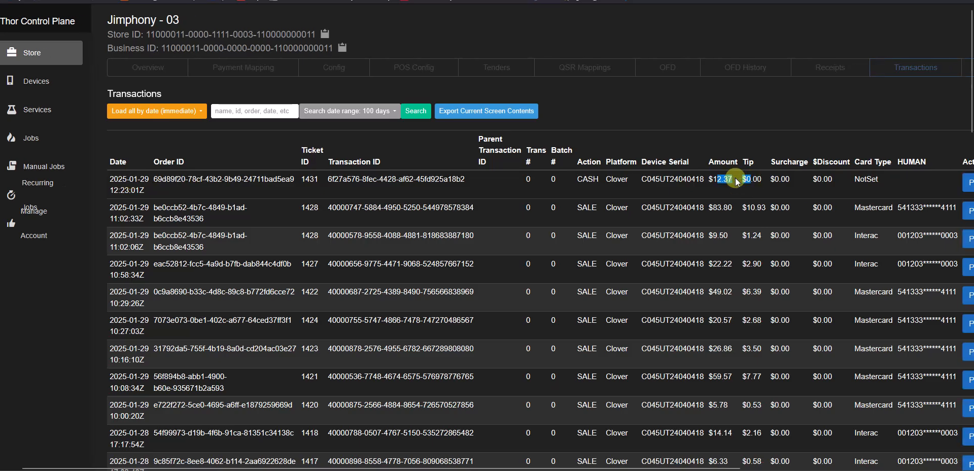
scroll(735, 179, right, 5)
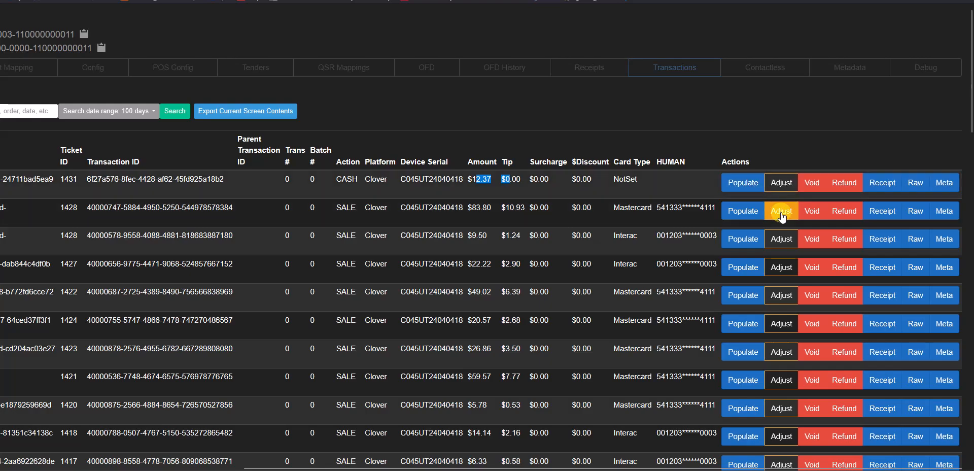
Step: Copy the raw data of the $83.80 Mastercard sale on ticket 1428 and request its metadata
click(440, 212)
double_click(441, 210)
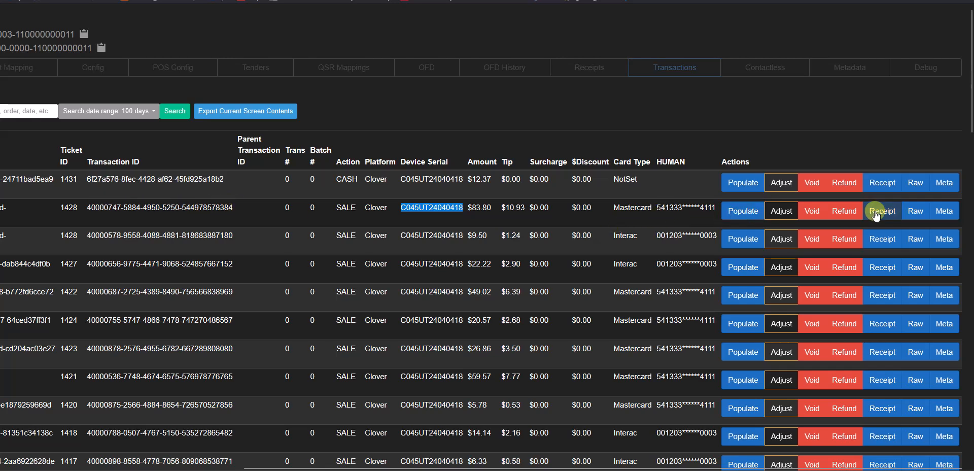
click(921, 212)
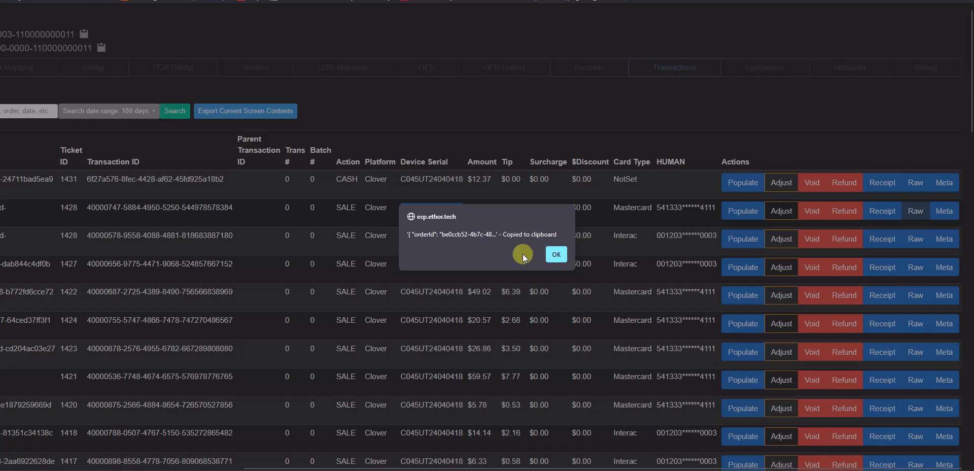
drag(429, 234, 541, 265)
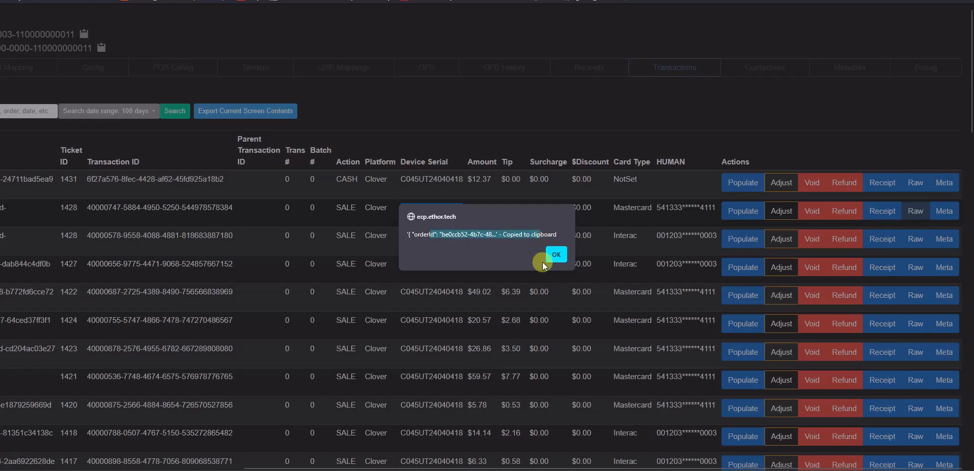
click(556, 256)
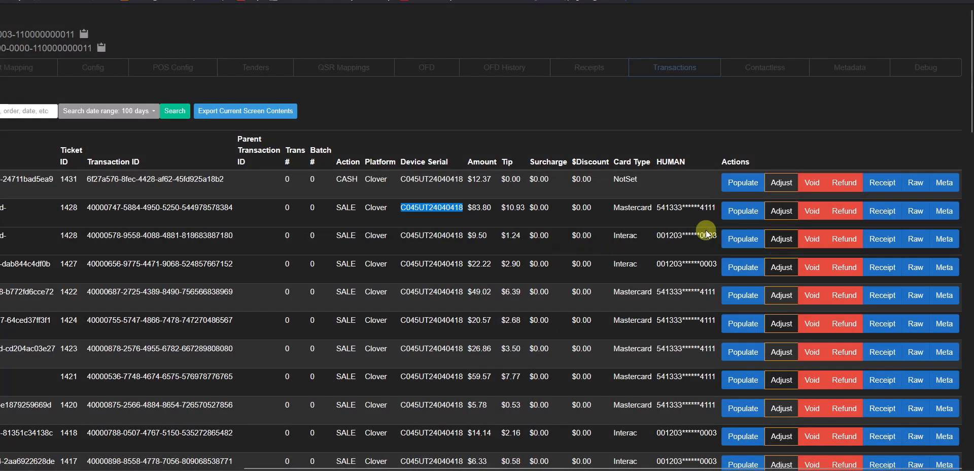
click(950, 216)
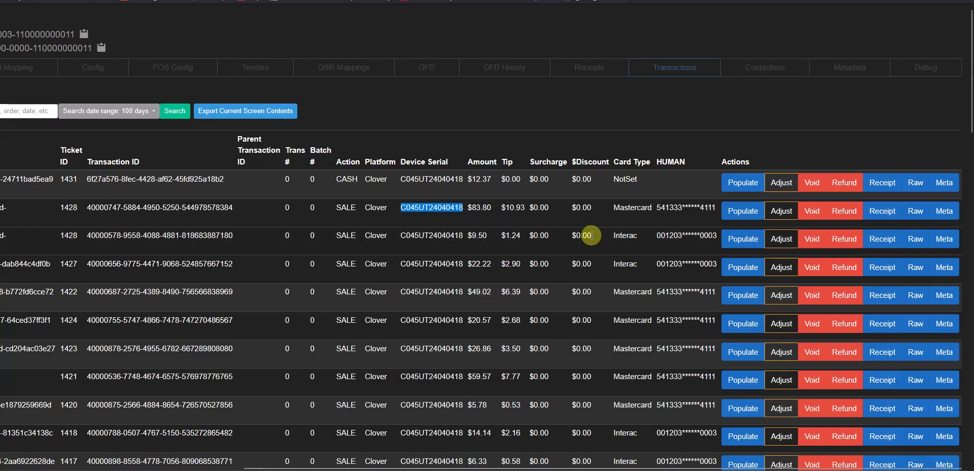
Step: Generate the digital receipt for the ticket 1428 Mastercard sale on screen, leaving recipient email and SMS blank
click(888, 215)
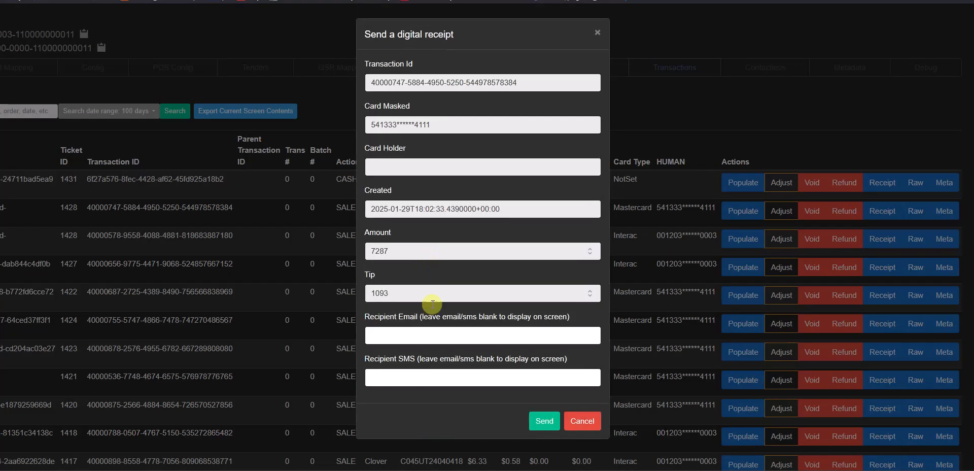
click(429, 377)
click(415, 329)
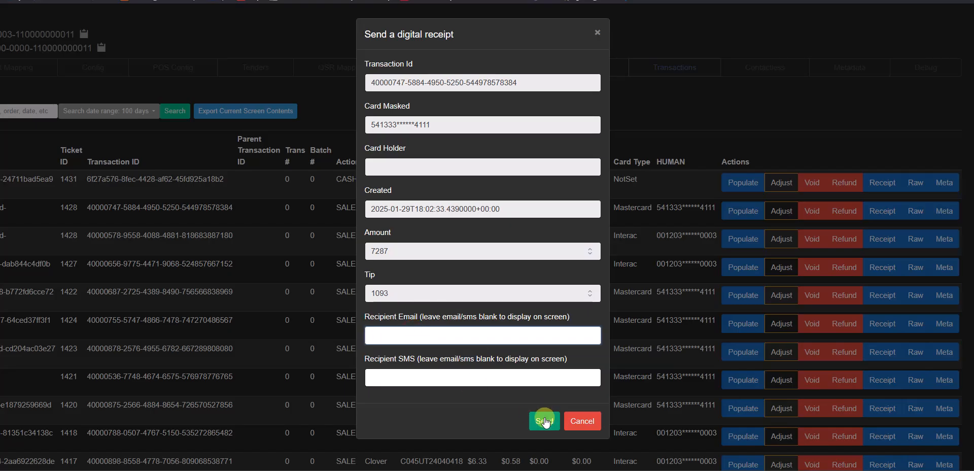
click(542, 422)
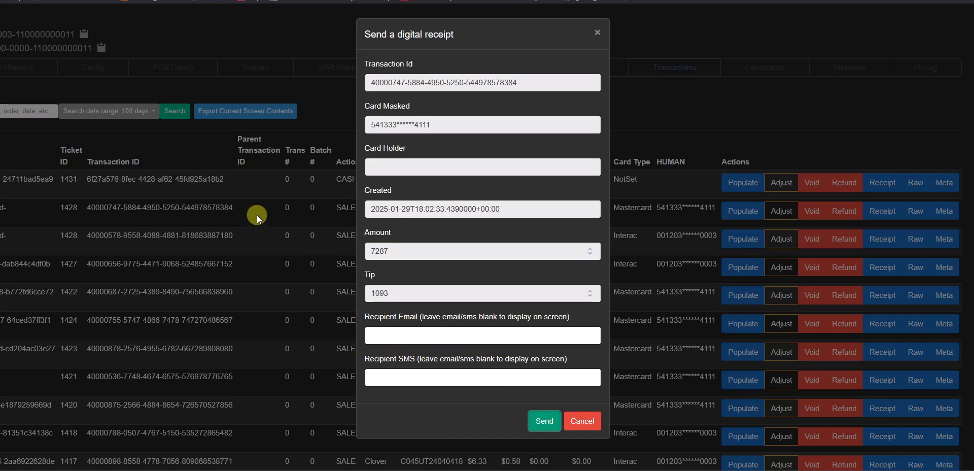
Step: Review the displayed receipt's line items, charges and payment details, and close it
scroll(257, 214, down, 4)
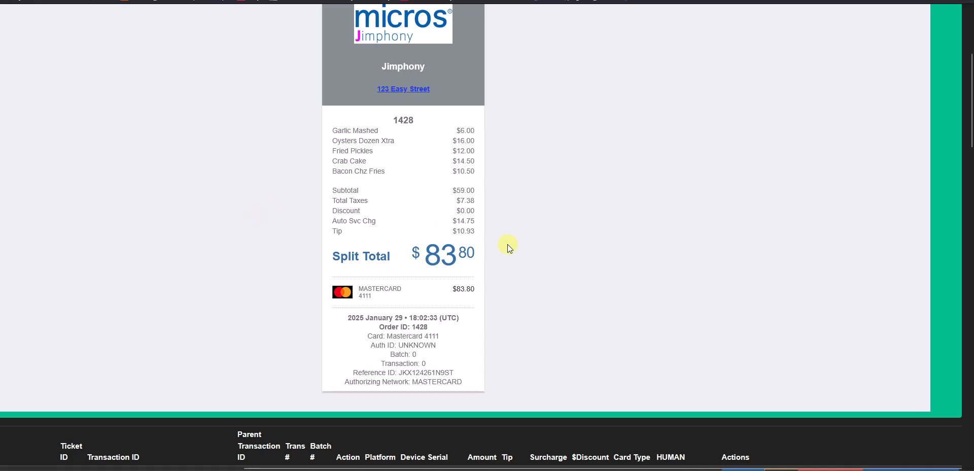
scroll(507, 274, up, 1)
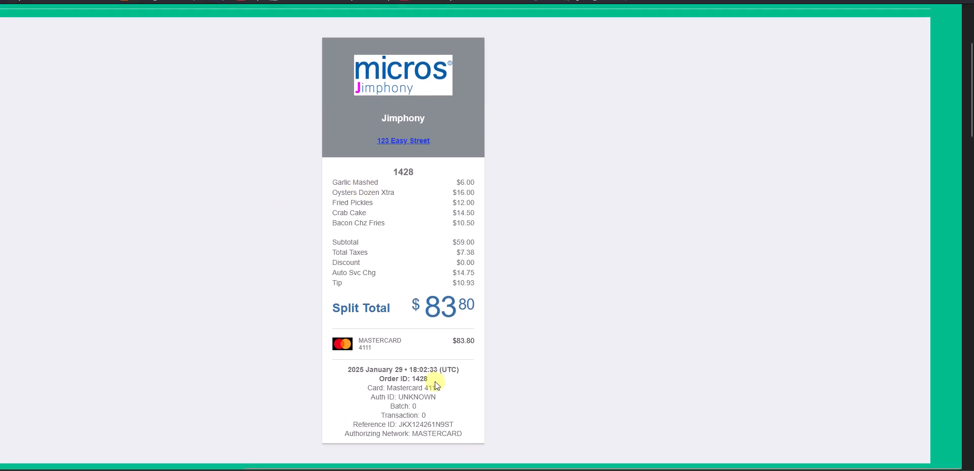
drag(374, 370, 404, 369)
click(358, 214)
drag(341, 182, 363, 206)
click(364, 206)
scroll(441, 207, up, 3)
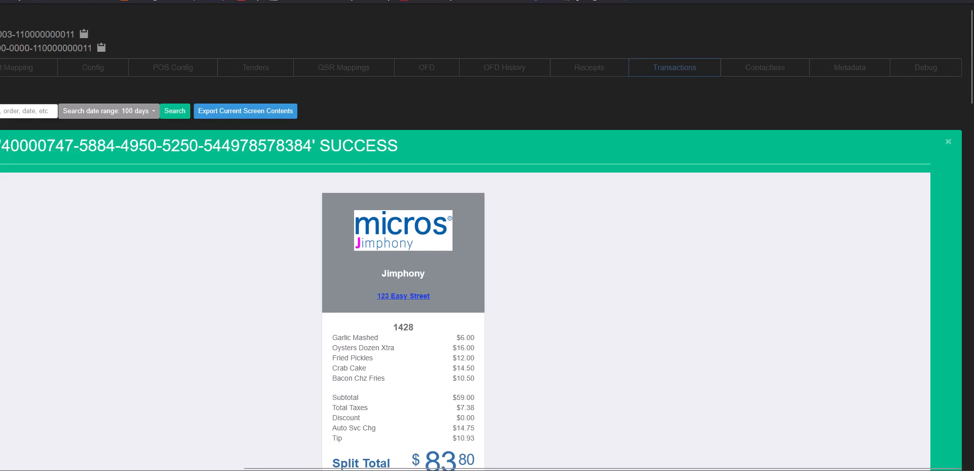
click(948, 141)
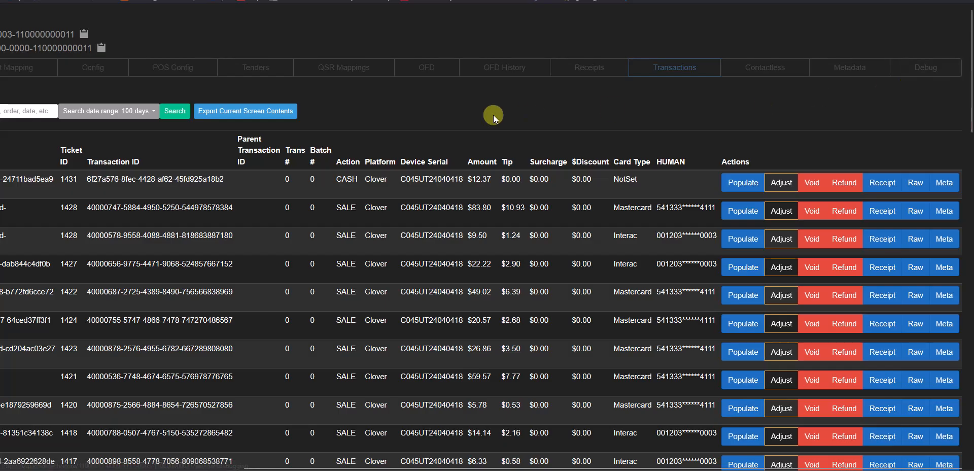
Step: Return to the store's overview and open its connector overview
drag(403, 135, 4, 146)
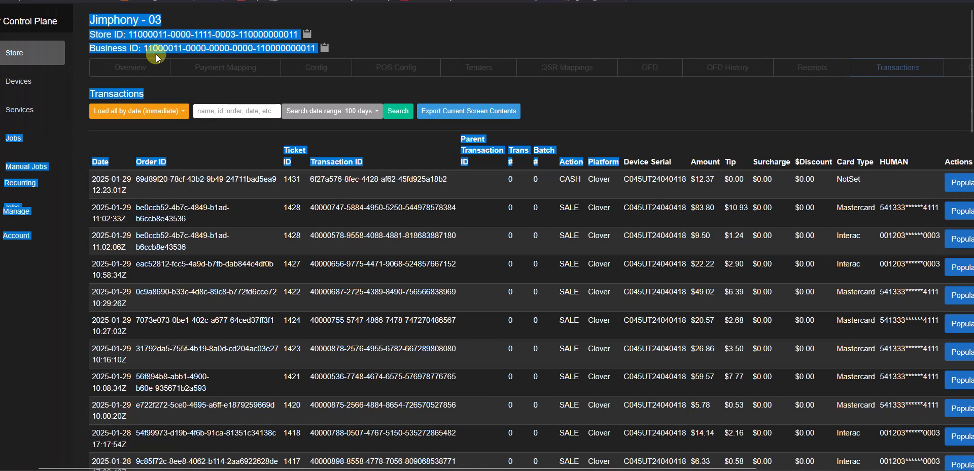
click(152, 69)
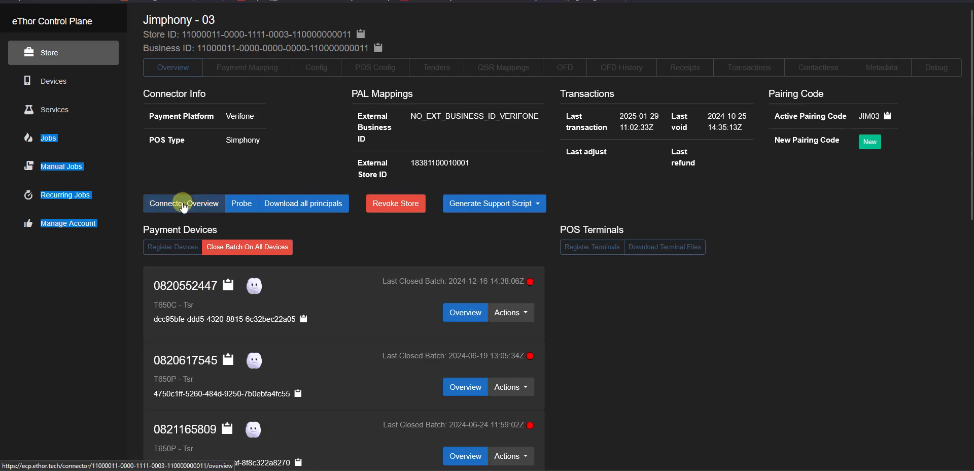
click(195, 179)
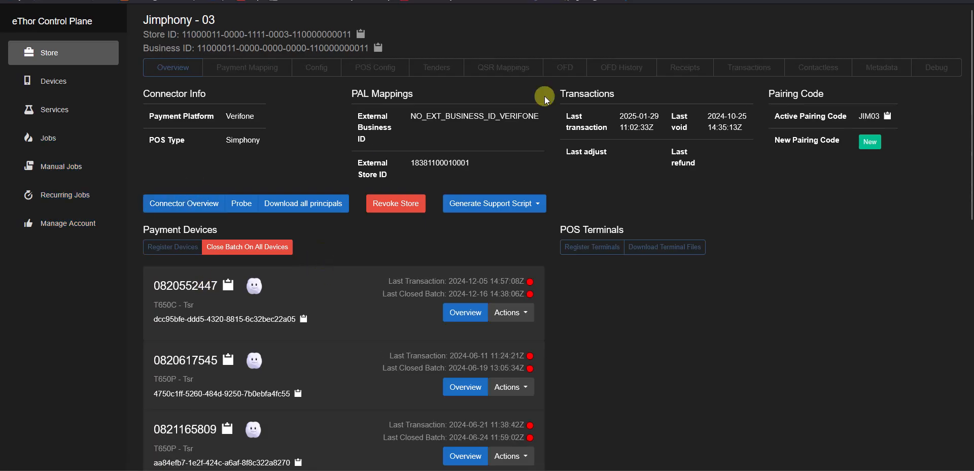
click(167, 201)
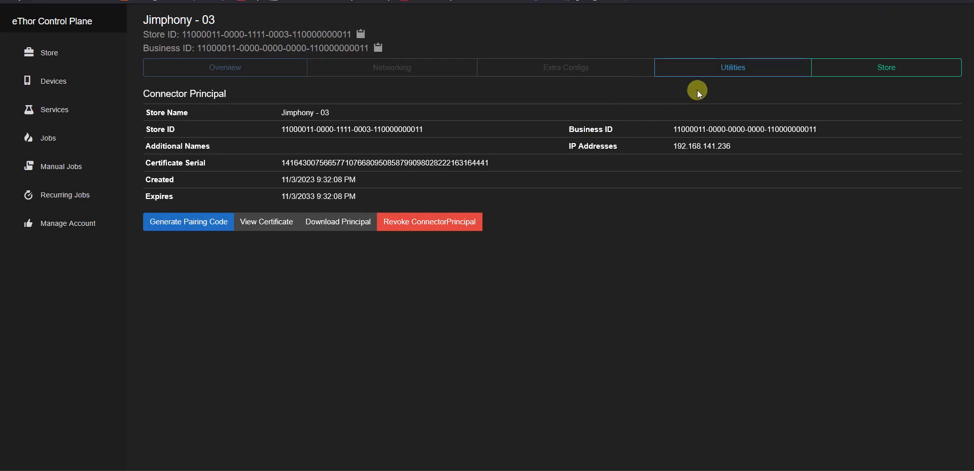
Step: Toggle streaming logs on and off in the connector's utilities, and return to the store overview
click(696, 69)
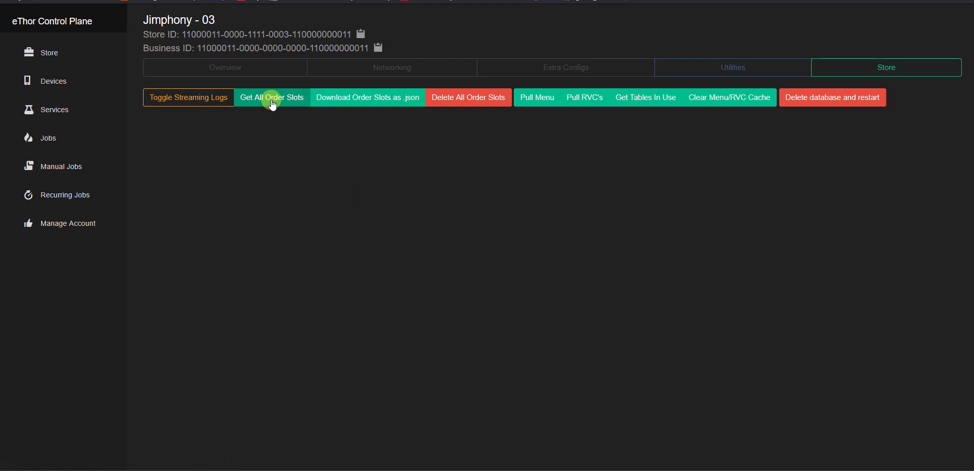
click(319, 143)
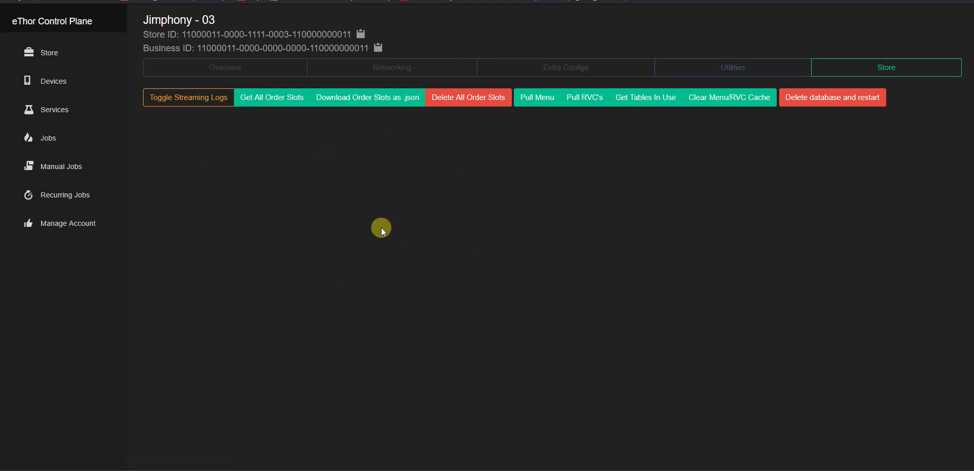
click(175, 99)
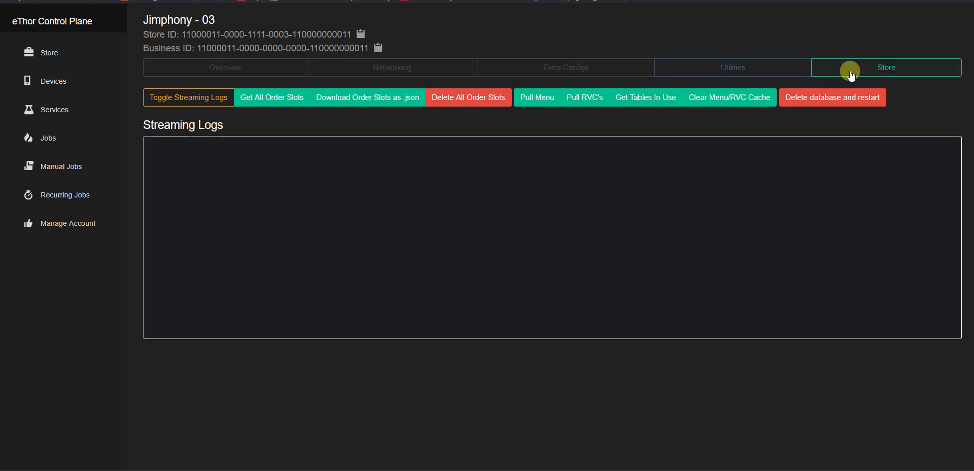
click(212, 101)
click(815, 68)
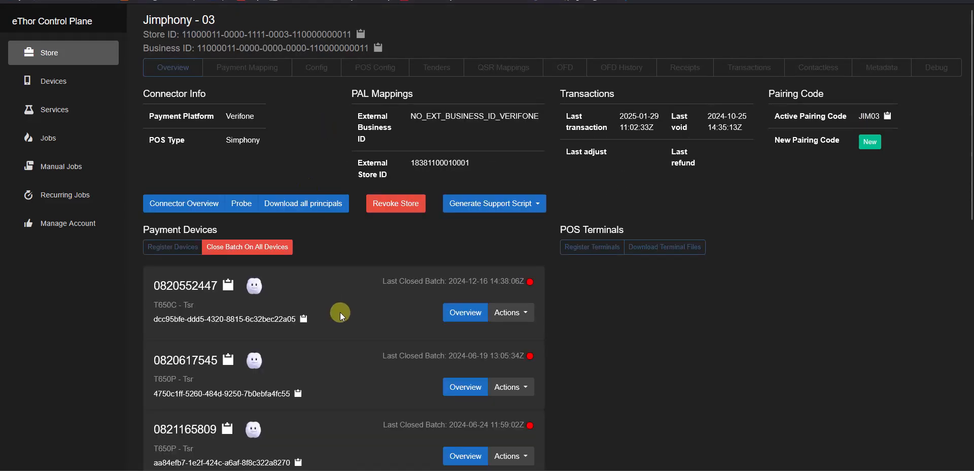
Step: Open the T650C payment device's overview and inspect its tip, transaction and utilities settings, including the QSR OrderSlot Stream
click(456, 307)
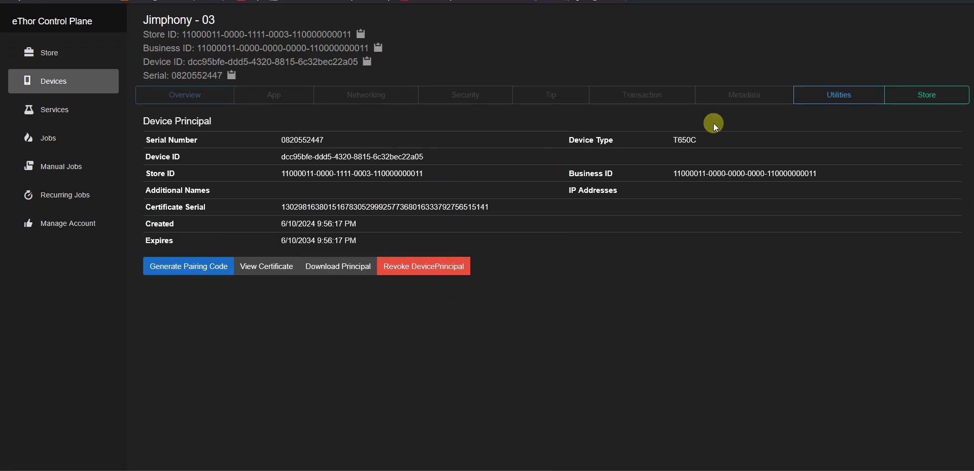
click(572, 99)
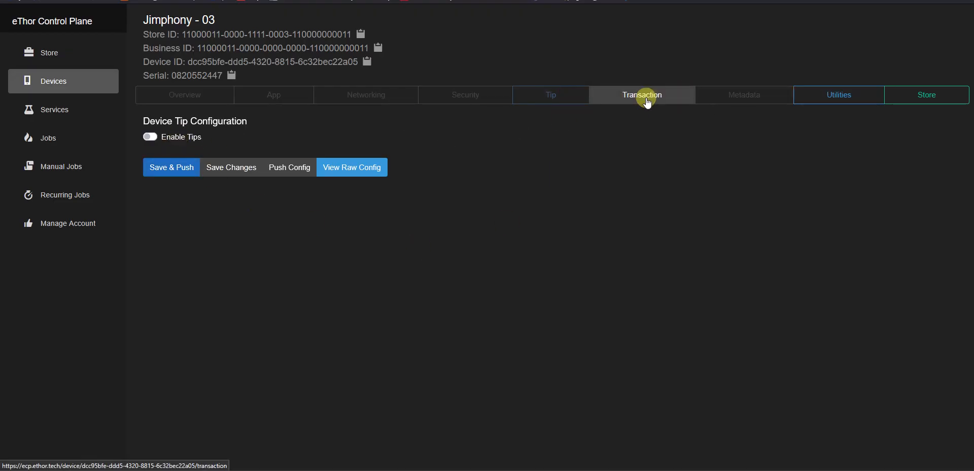
click(647, 102)
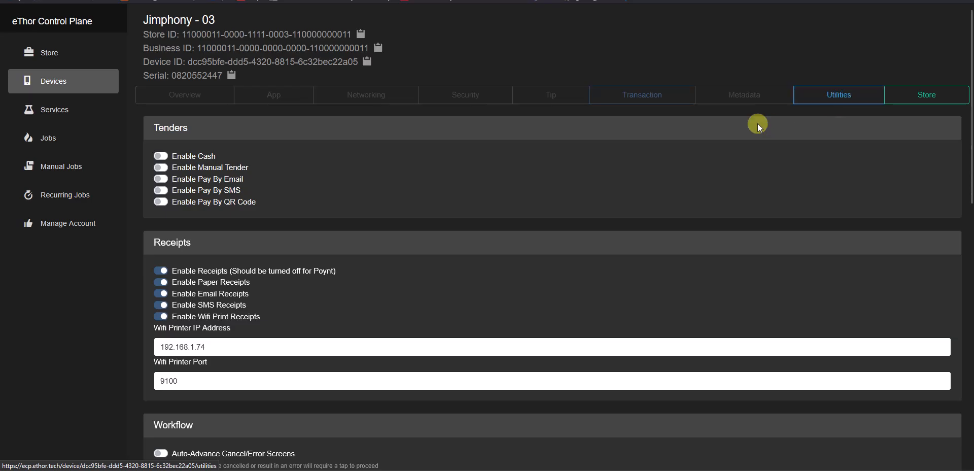
click(834, 100)
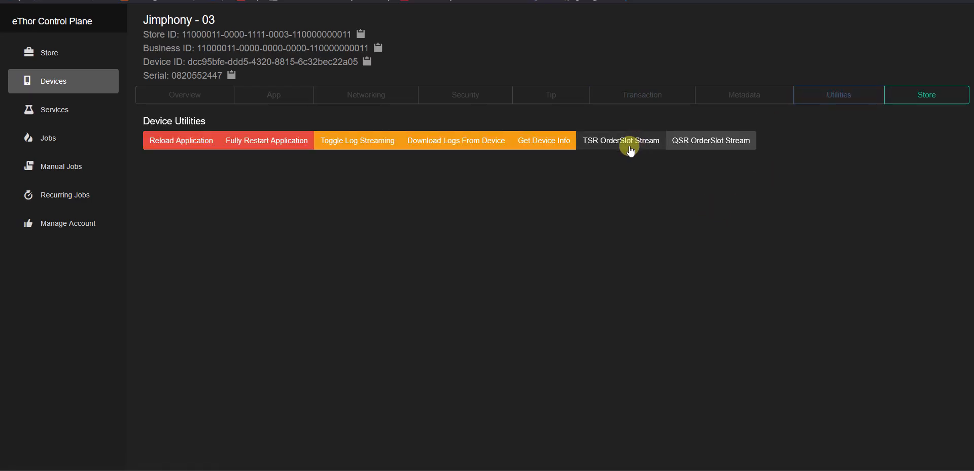
click(690, 146)
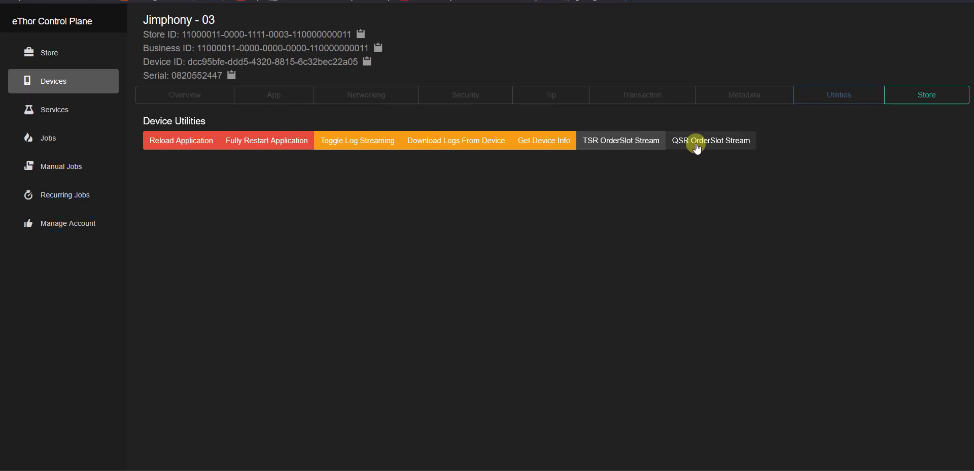
Step: Start and cancel the device's TSR OrderSlot Stream, and return to the store overview
click(648, 146)
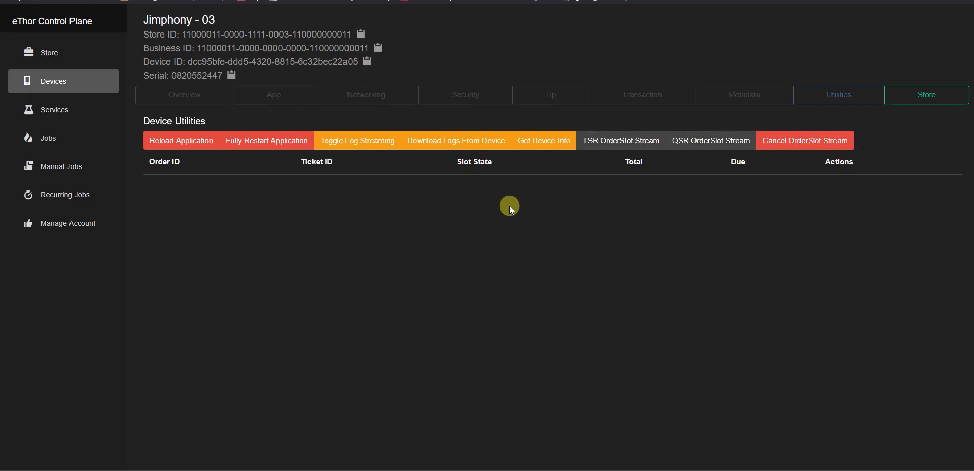
click(794, 142)
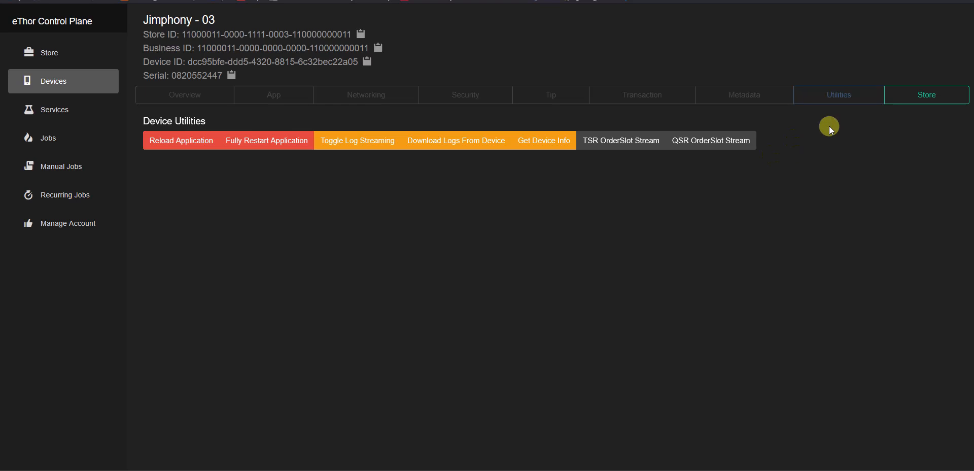
click(919, 98)
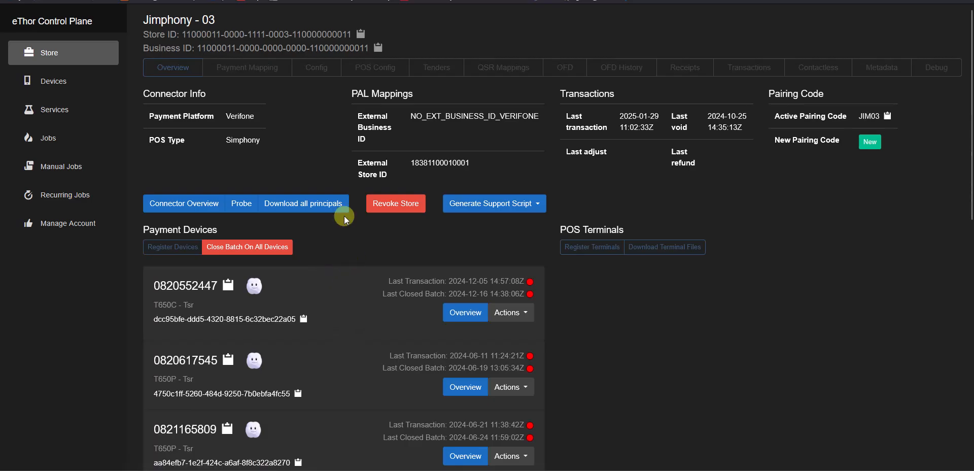
Step: Save the store's Order From Device configuration, push it to the devices, and dismiss the completion notice
click(564, 69)
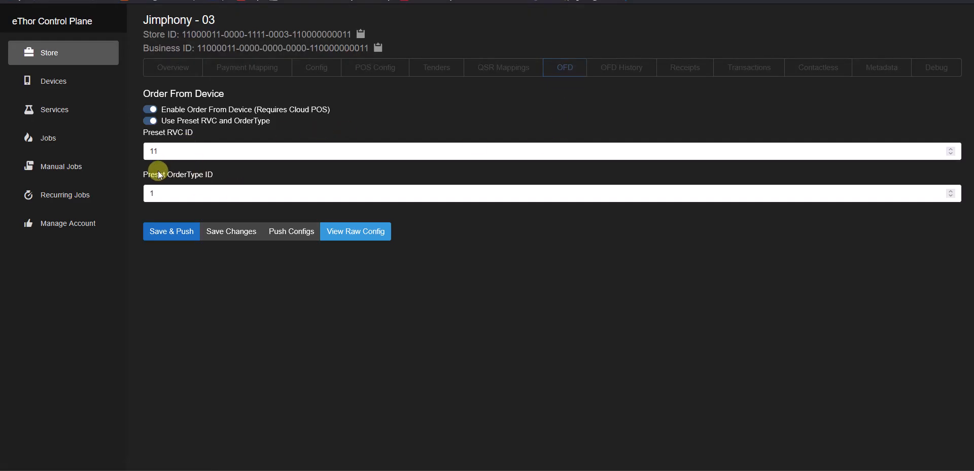
click(172, 232)
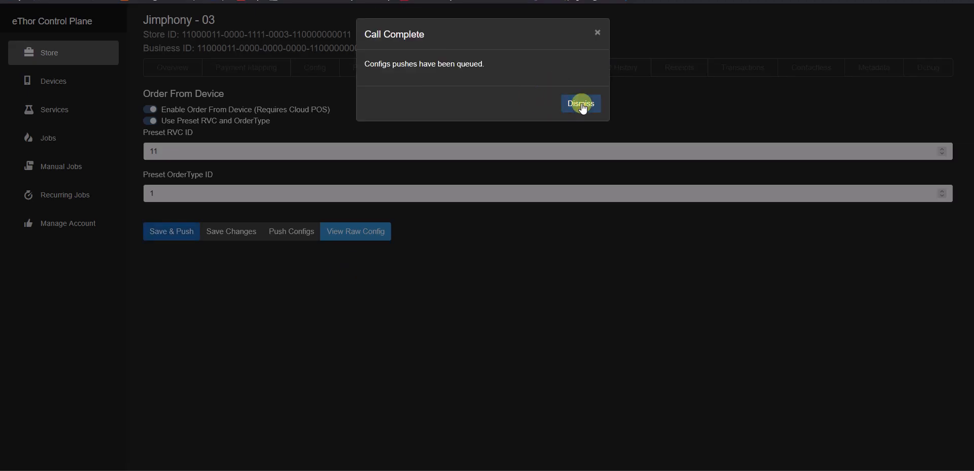
click(582, 104)
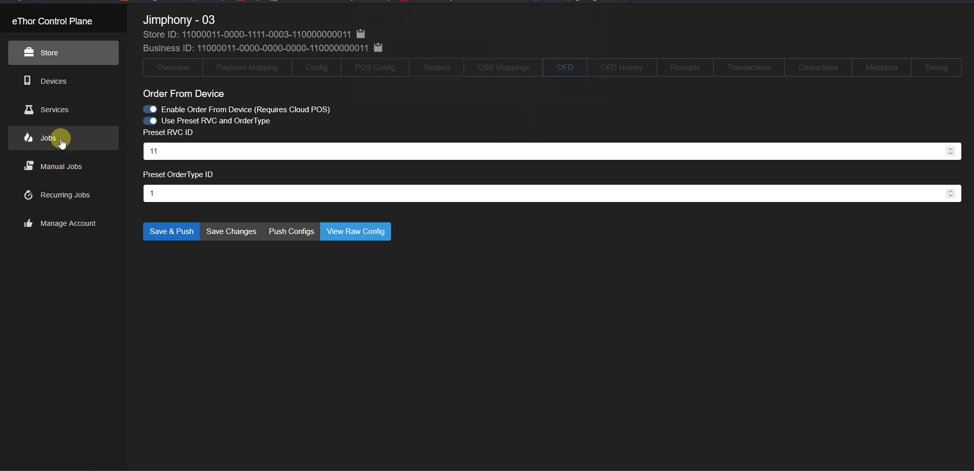
Step: Review the scheduled jobs in the Hangfire Dashboard at 50 items per page, and return to the Control Plane site
click(56, 139)
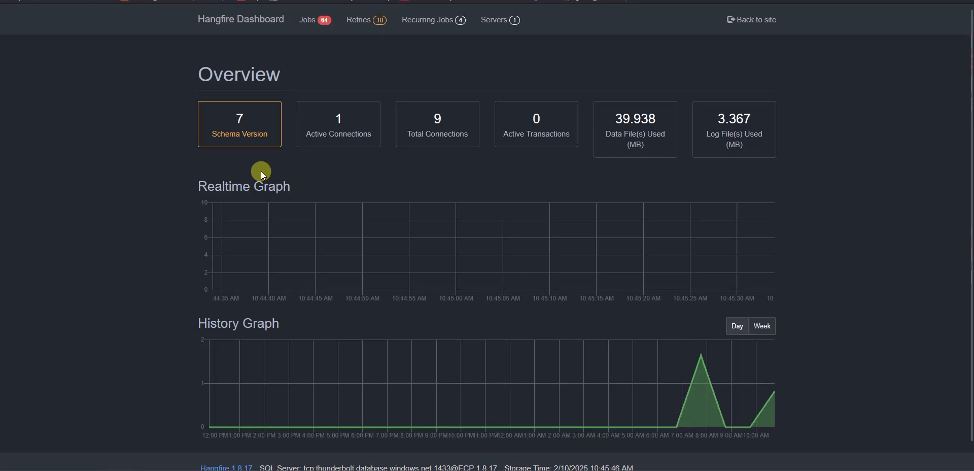
click(308, 20)
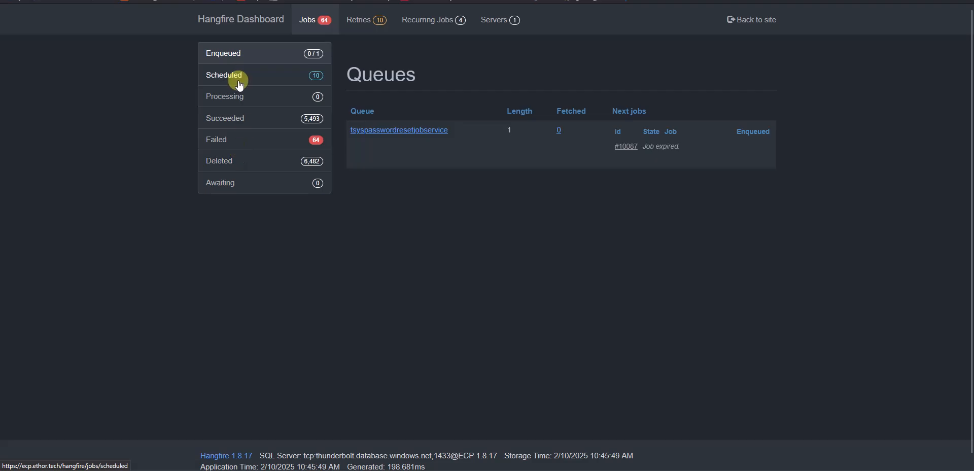
click(240, 81)
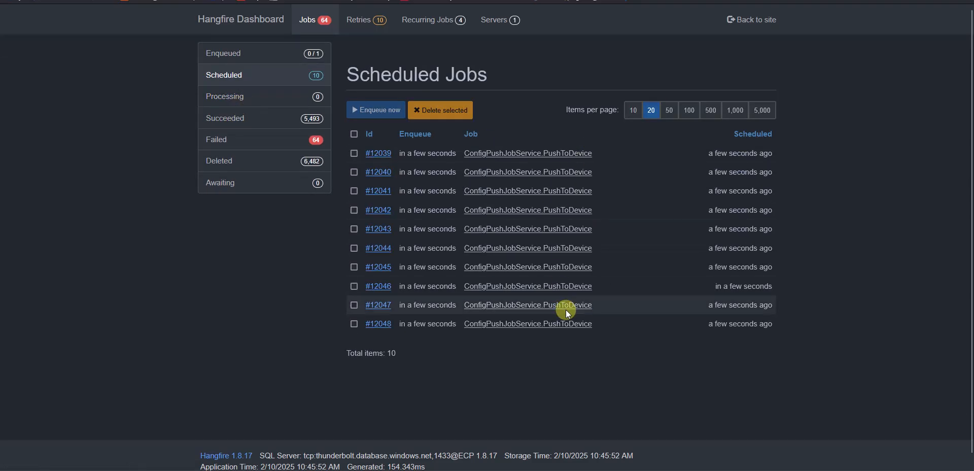
click(669, 111)
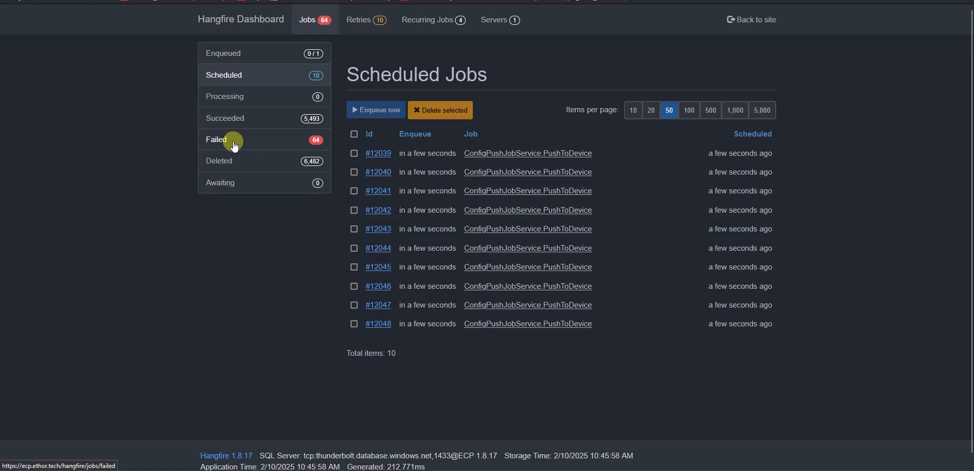
mouse_move(402, 154)
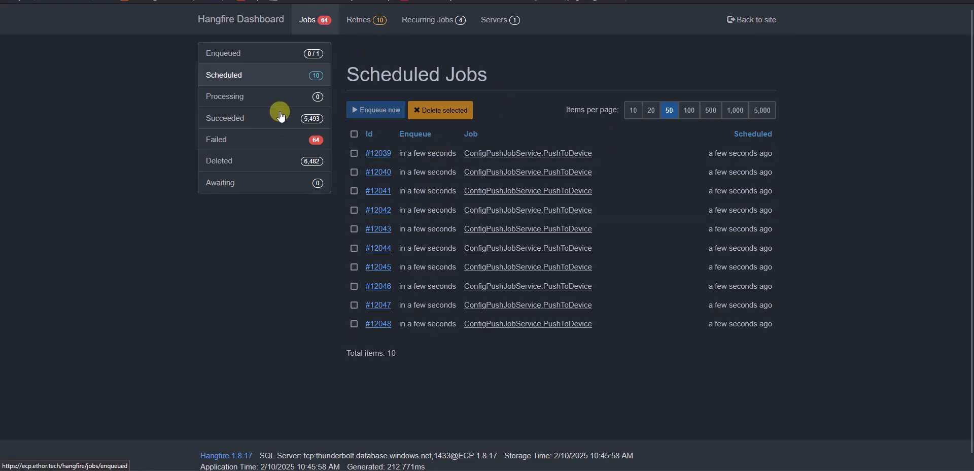
click(753, 20)
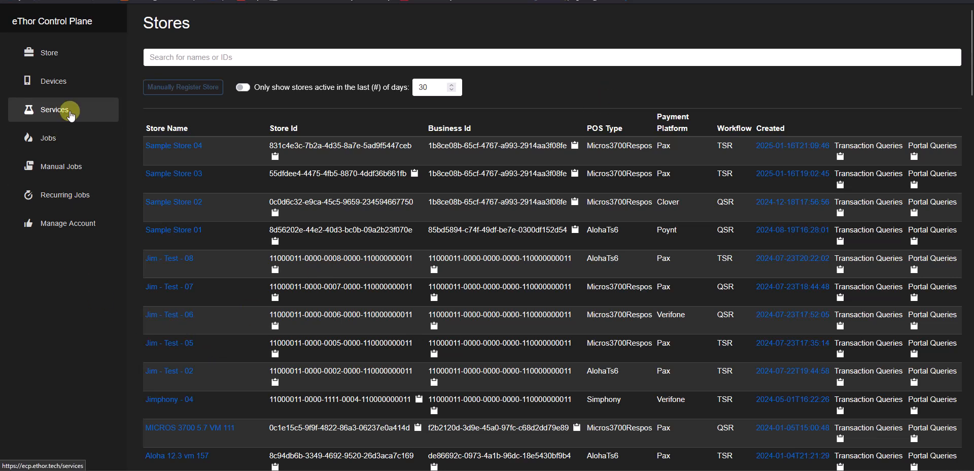
Step: Open the Micros 5.6 - Test Store 05 store from the stores list and run a live probe on it
scroll(203, 264, down, 7)
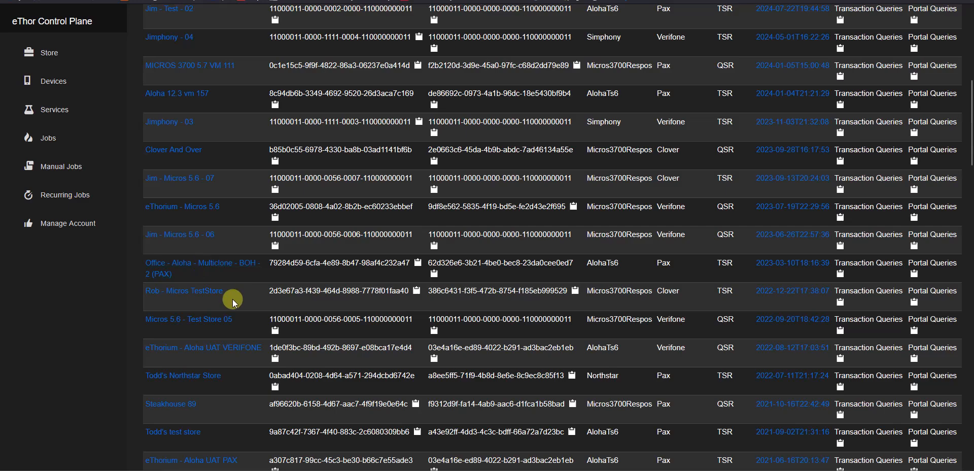
click(196, 319)
click(253, 211)
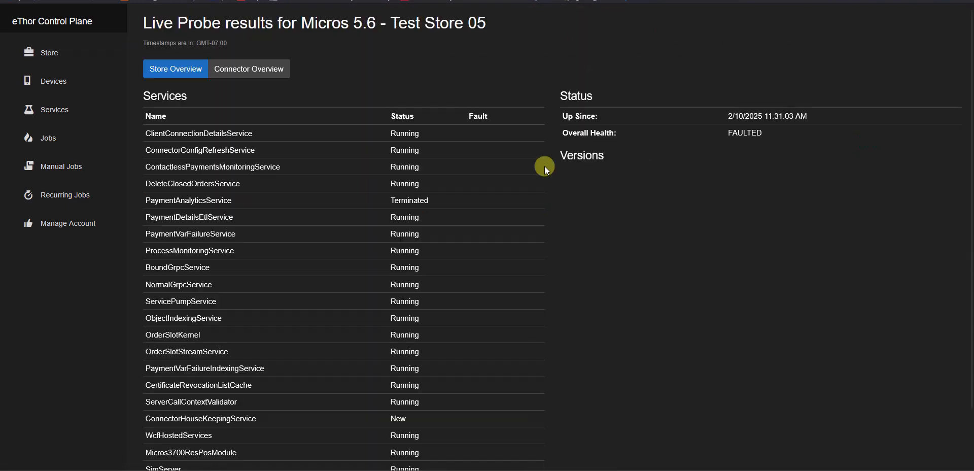
Step: Examine the live probe results, covering service statuses, version details and ServicePump calls
scroll(543, 257, down, 3)
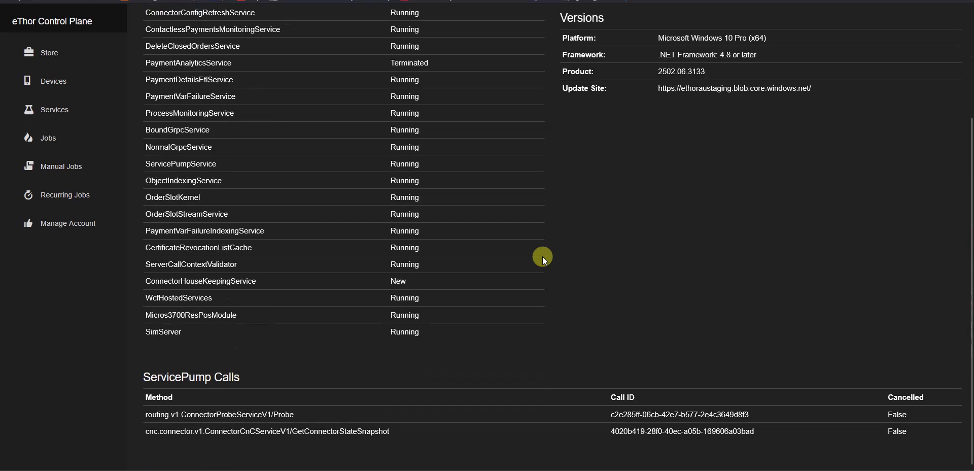
drag(658, 55, 832, 72)
click(760, 55)
click(738, 210)
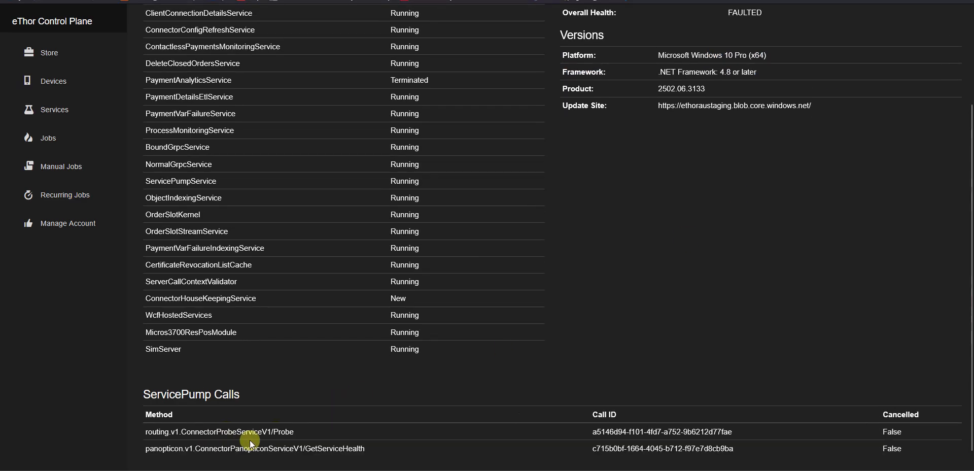
double_click(275, 432)
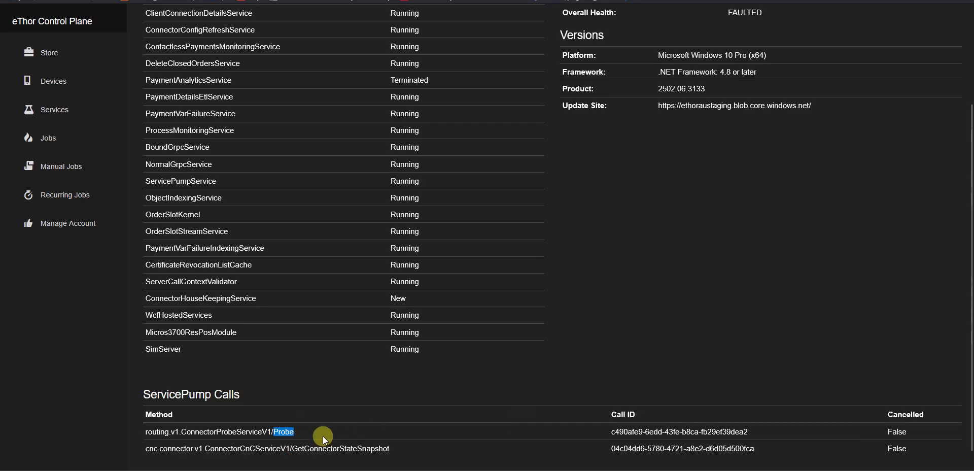
scroll(322, 436, up, 3)
drag(174, 133, 190, 252)
click(224, 273)
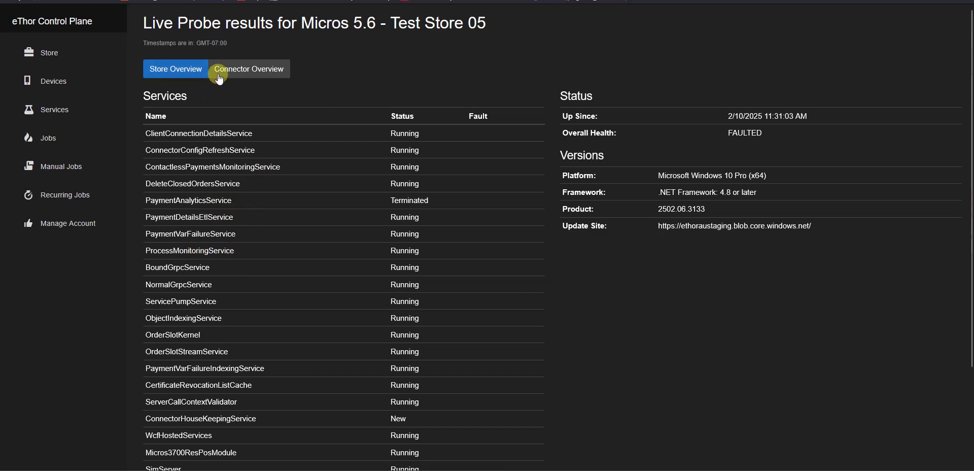
Step: Open the probed store's connector overview, review the connector principal details, and go to the store overview
click(253, 71)
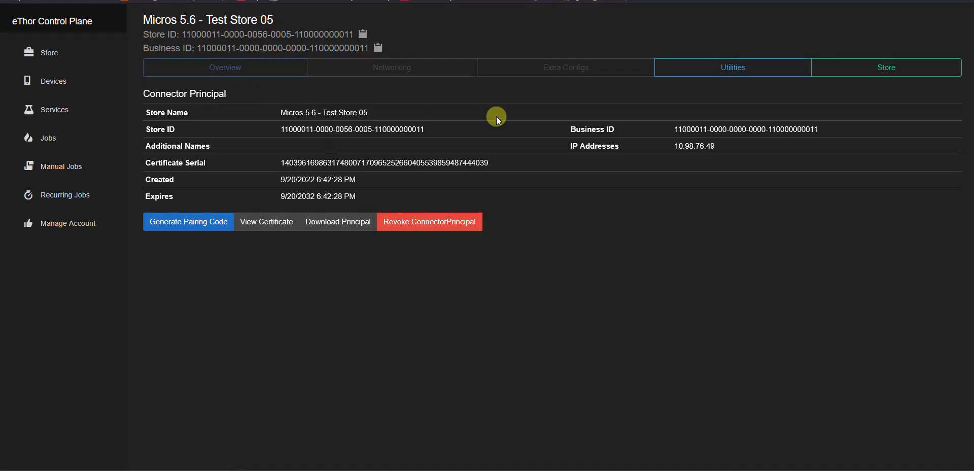
drag(280, 112, 438, 184)
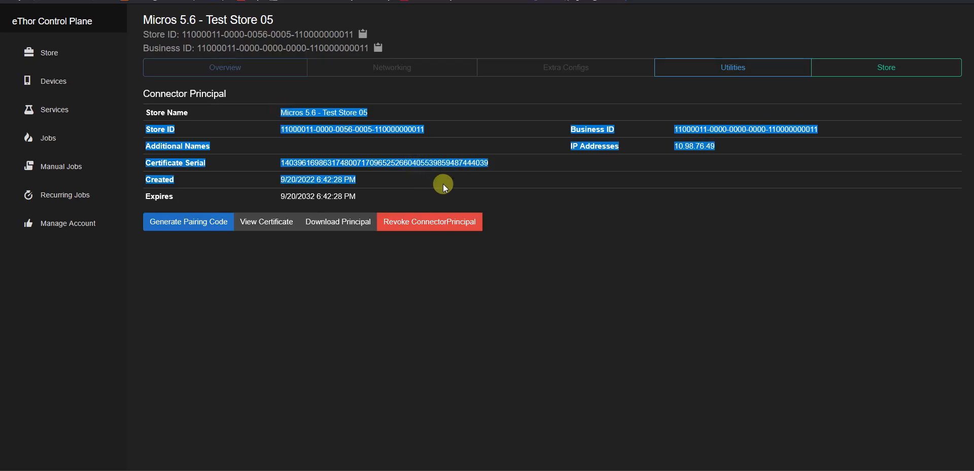
click(438, 184)
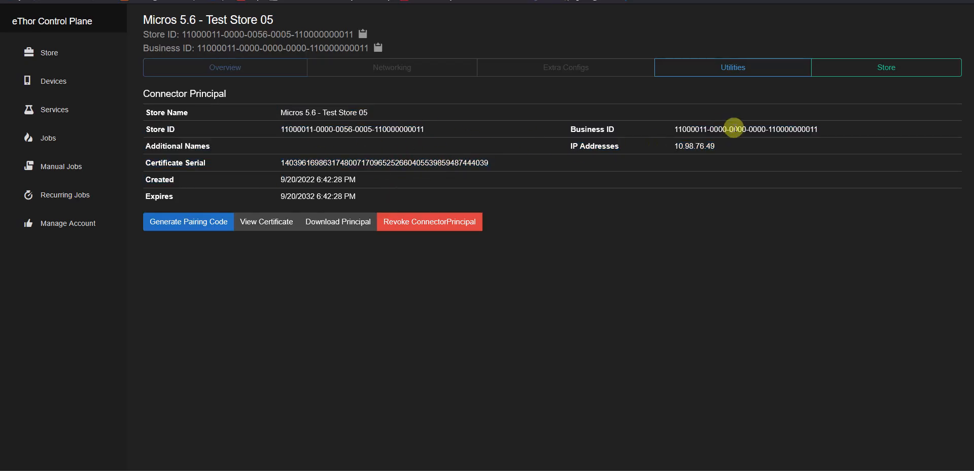
click(834, 67)
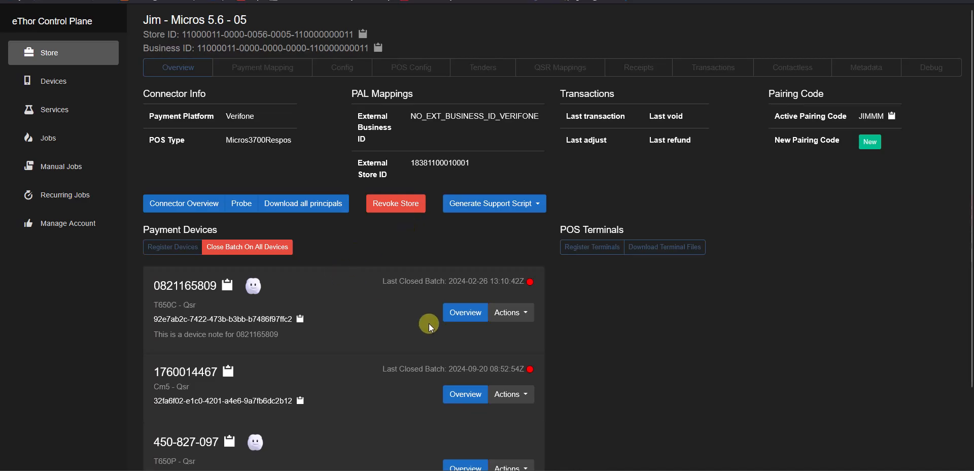
Step: Review the device principal details in the T650C payment device's overview, and return to the store overview
click(463, 311)
drag(286, 152, 430, 213)
click(333, 207)
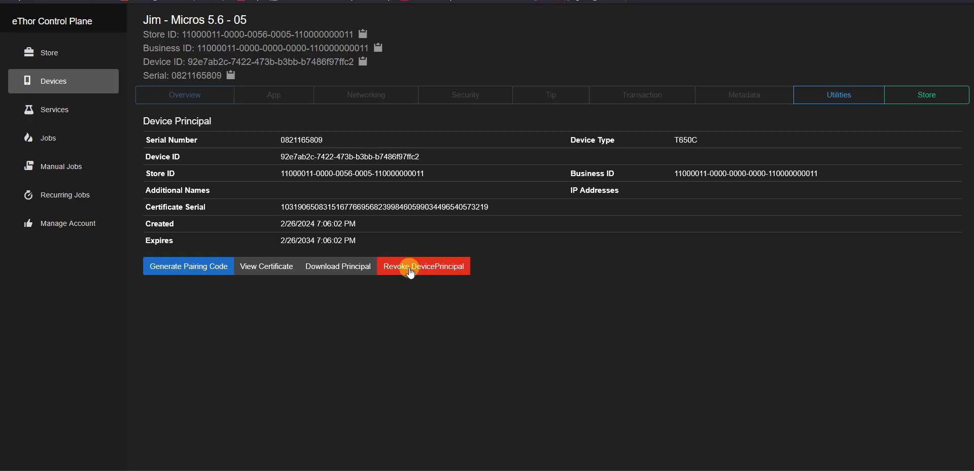
click(915, 101)
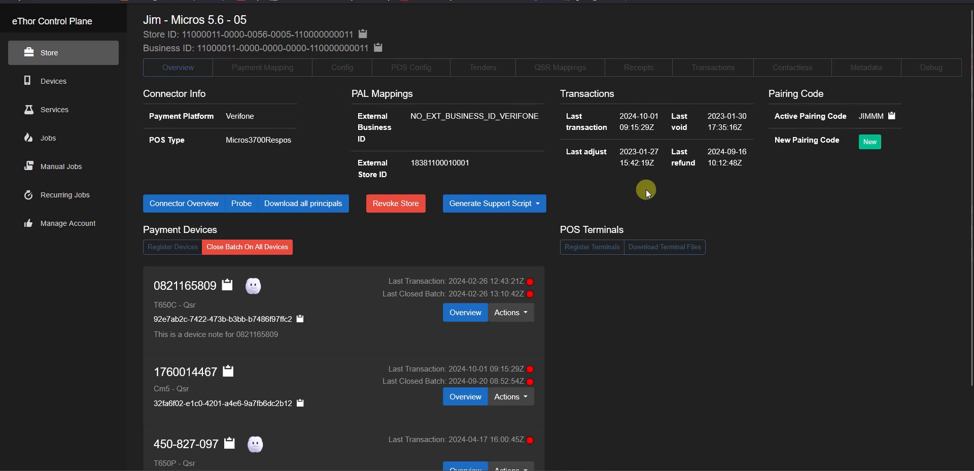
Step: Open the store's transactions and load all of them for a preset date range
click(715, 66)
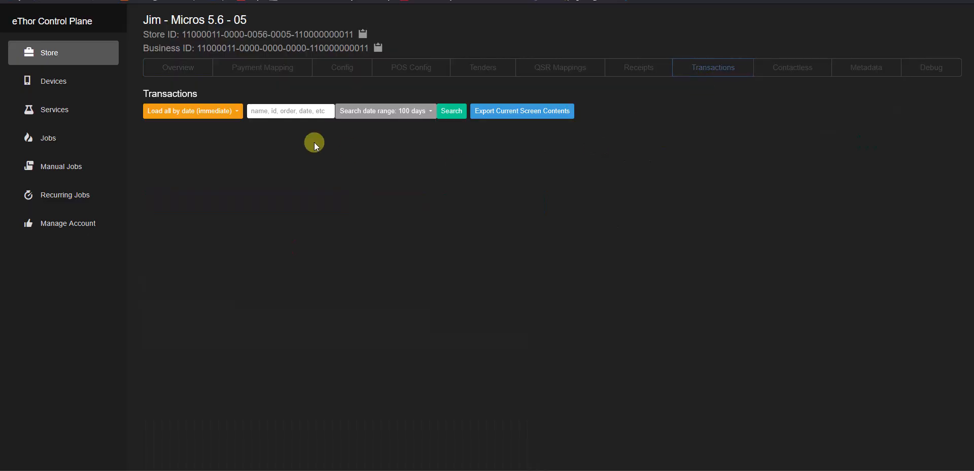
click(228, 112)
click(196, 210)
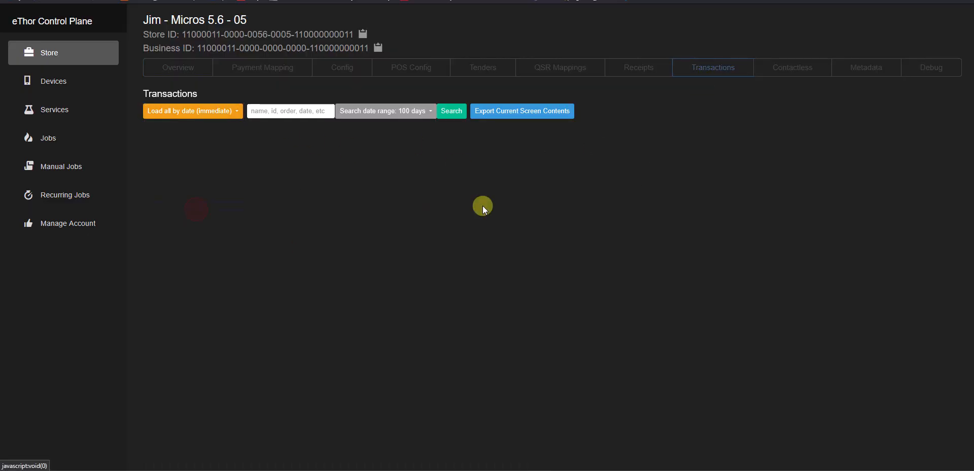